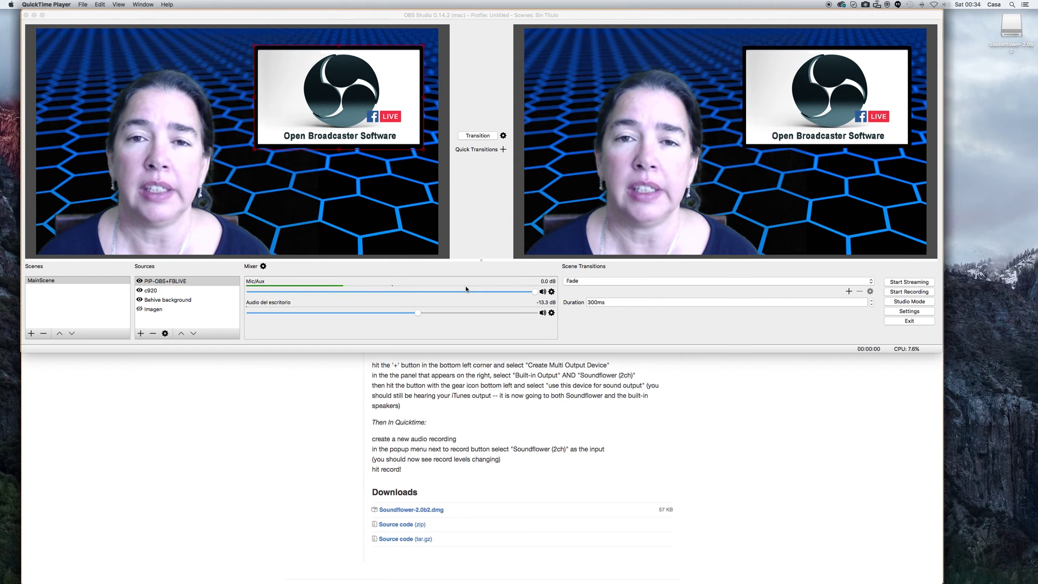
Download Soundflower-2.0b2.dmg from the release page in Chrome and open the disk image
{"action": "left_click", "coordinate": [329, 380]}
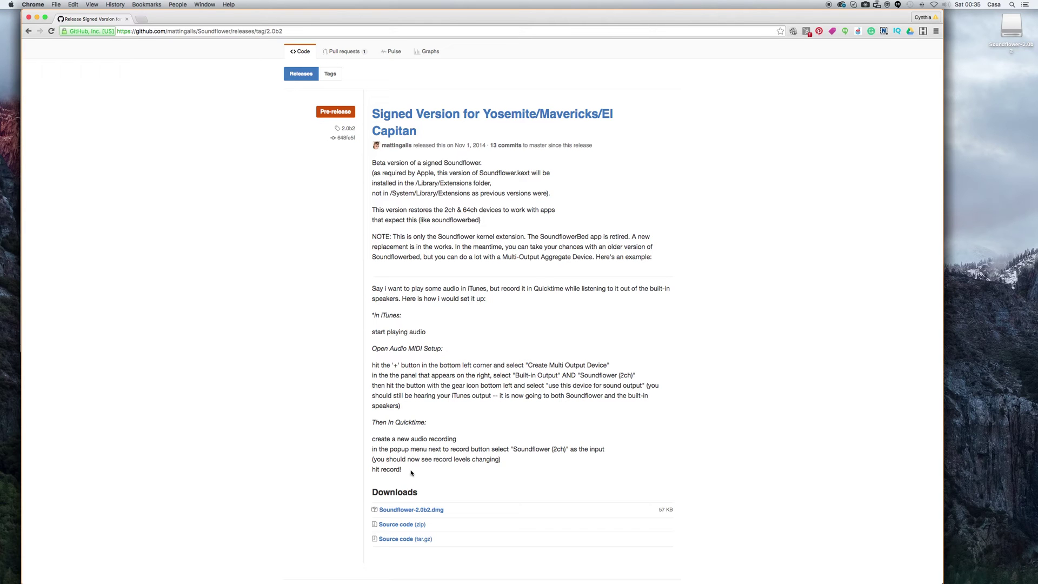
{"action": "left_click", "coordinate": [414, 510]}
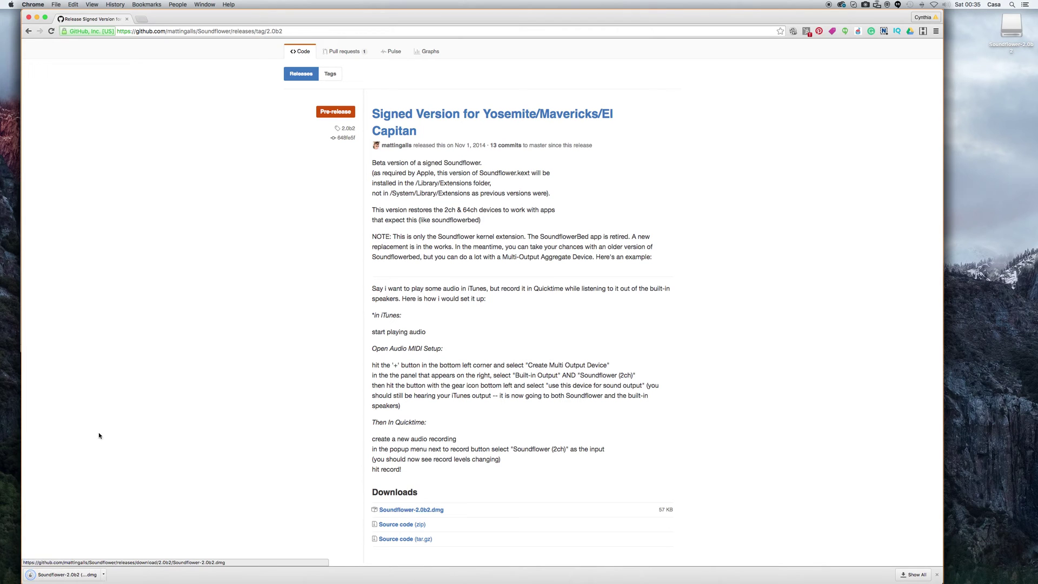
{"action": "left_click", "coordinate": [59, 576]}
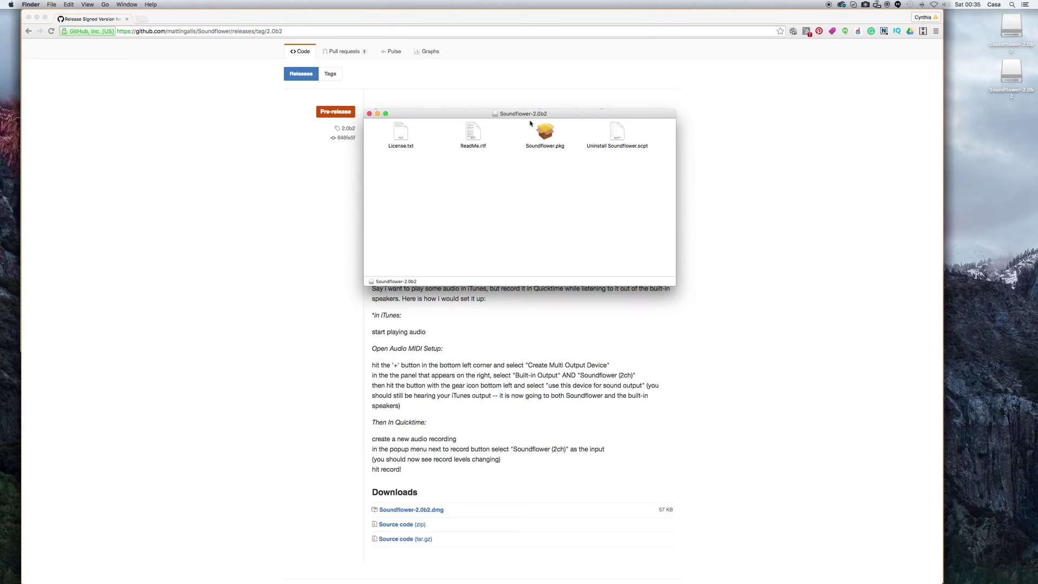
Close the Soundflower-2.0b2 disk window and bring up the installed utilities in Launchpad
{"action": "left_click", "coordinate": [370, 114]}
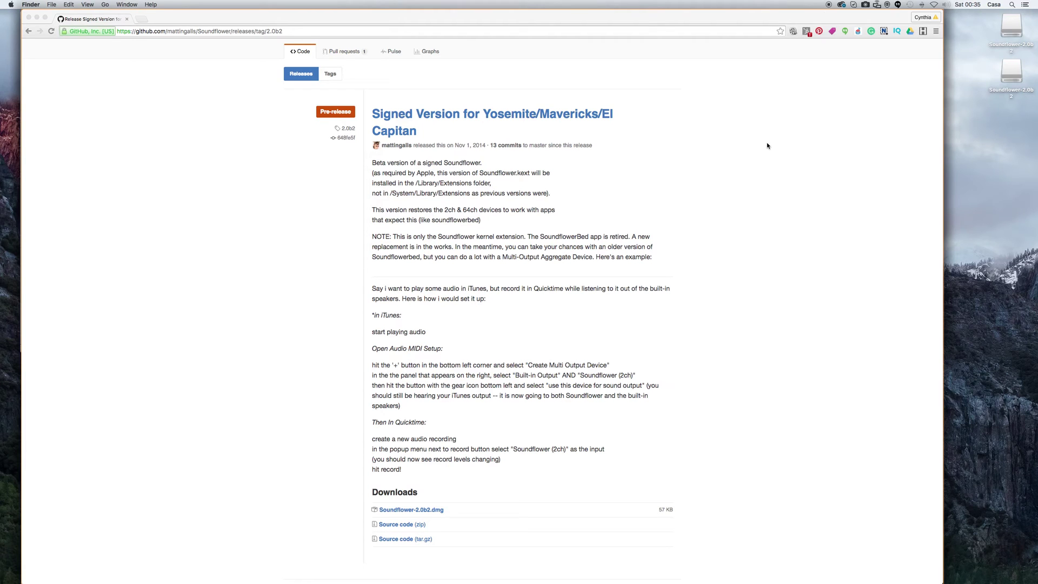
{"action": "mouse_move", "coordinate": [10, 27]}
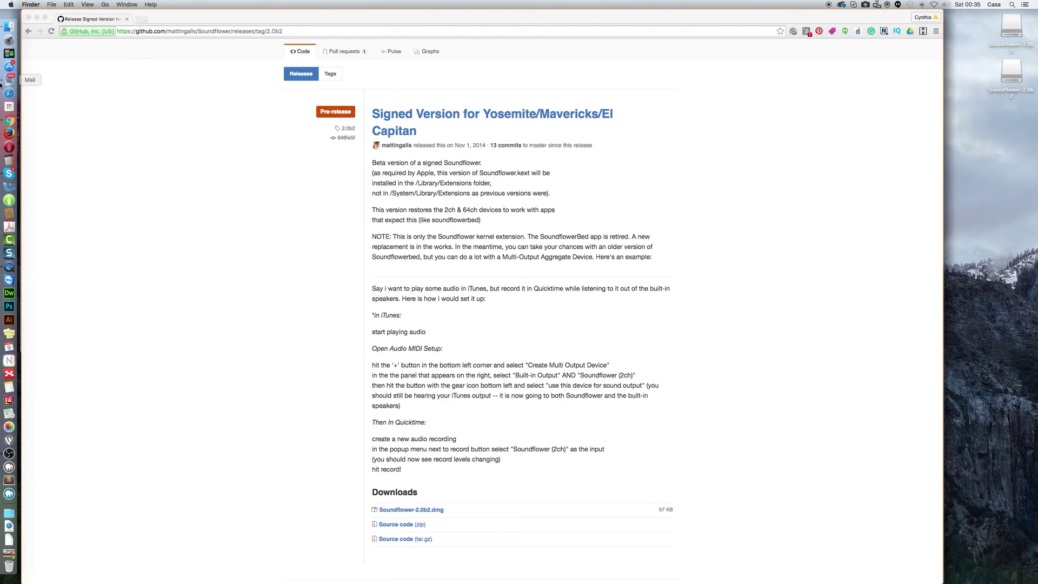
{"action": "left_click", "coordinate": [8, 40]}
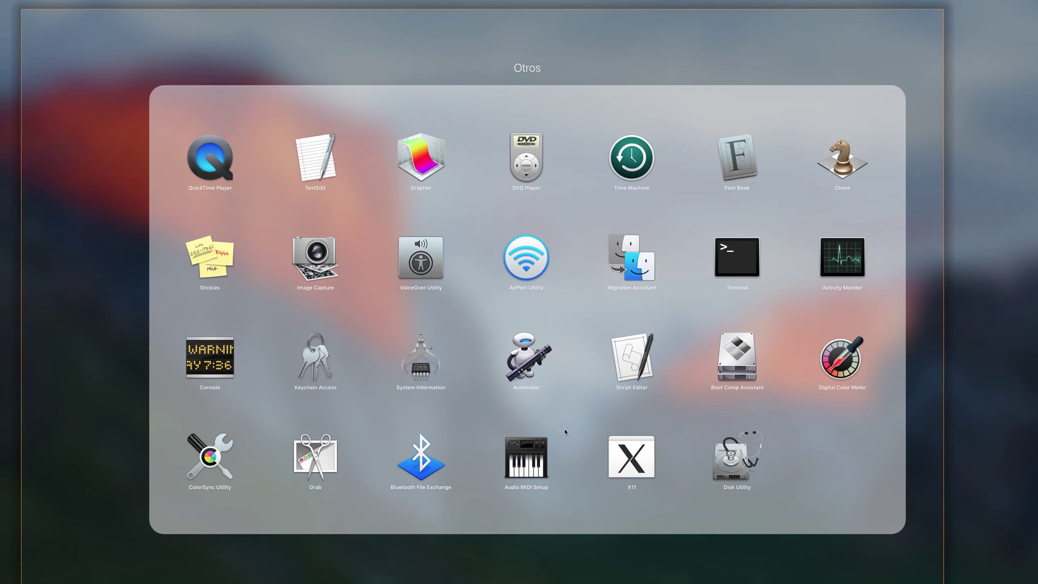
In Audio MIDI Setup, remove the old Multi-Output Device and create a new one
{"action": "left_click", "coordinate": [527, 458]}
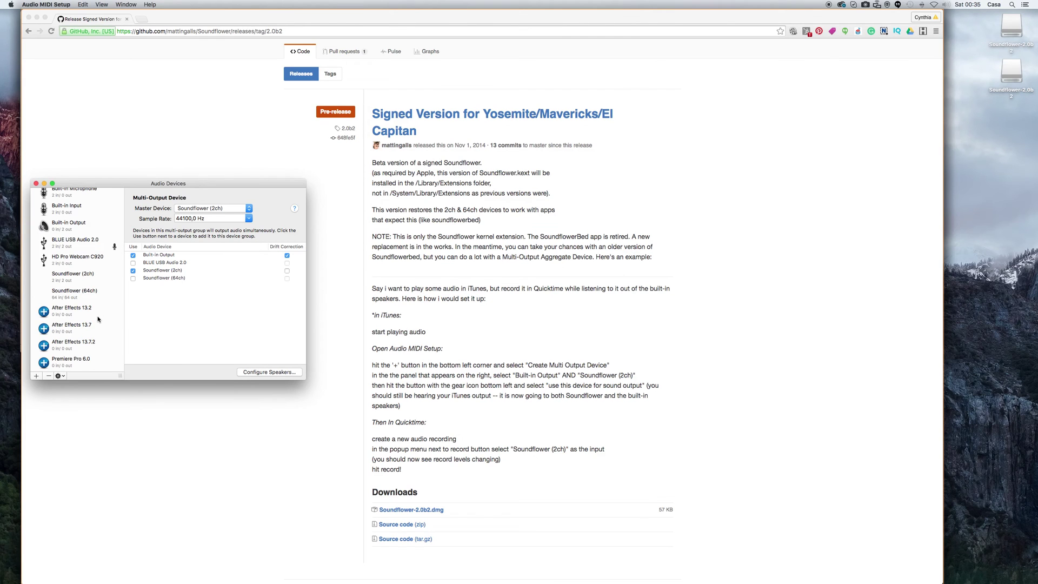
{"action": "scroll", "coordinate": [98, 319], "scroll_direction": "down", "scroll_amount": 2}
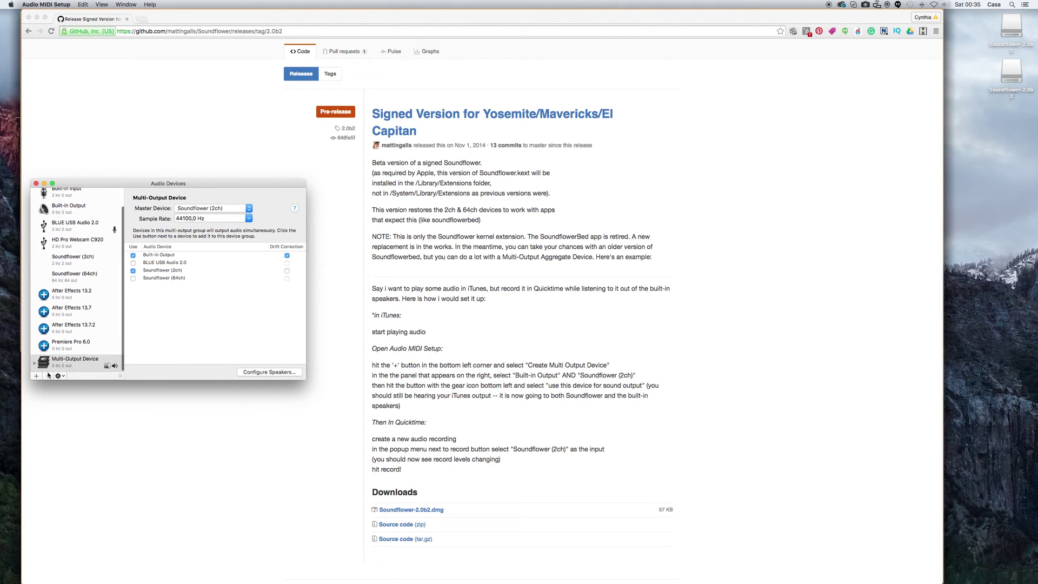
{"action": "left_click", "coordinate": [48, 377]}
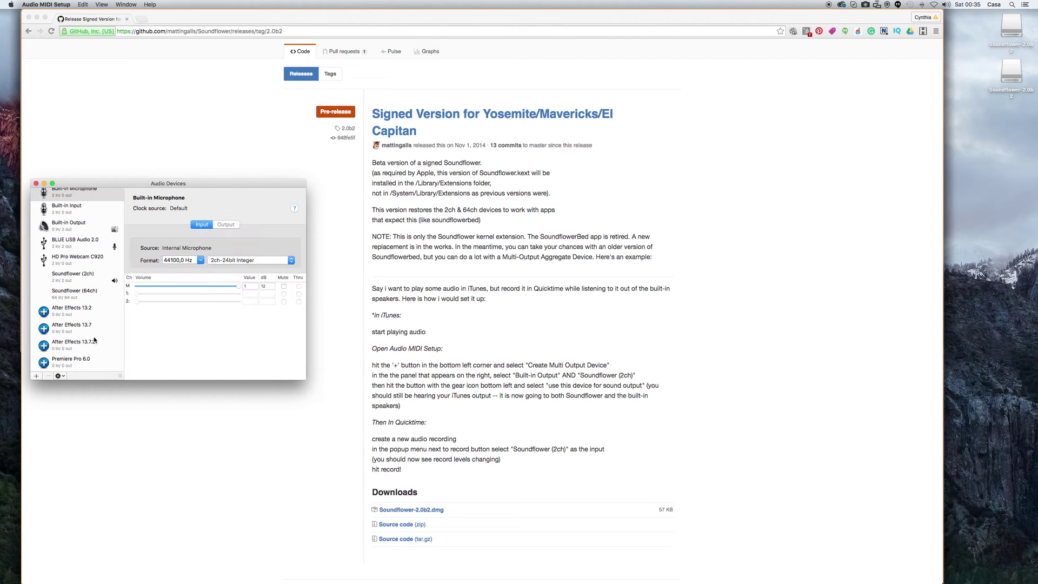
{"action": "scroll", "coordinate": [95, 341], "scroll_direction": "down", "scroll_amount": 1}
{"action": "left_click", "coordinate": [37, 376]}
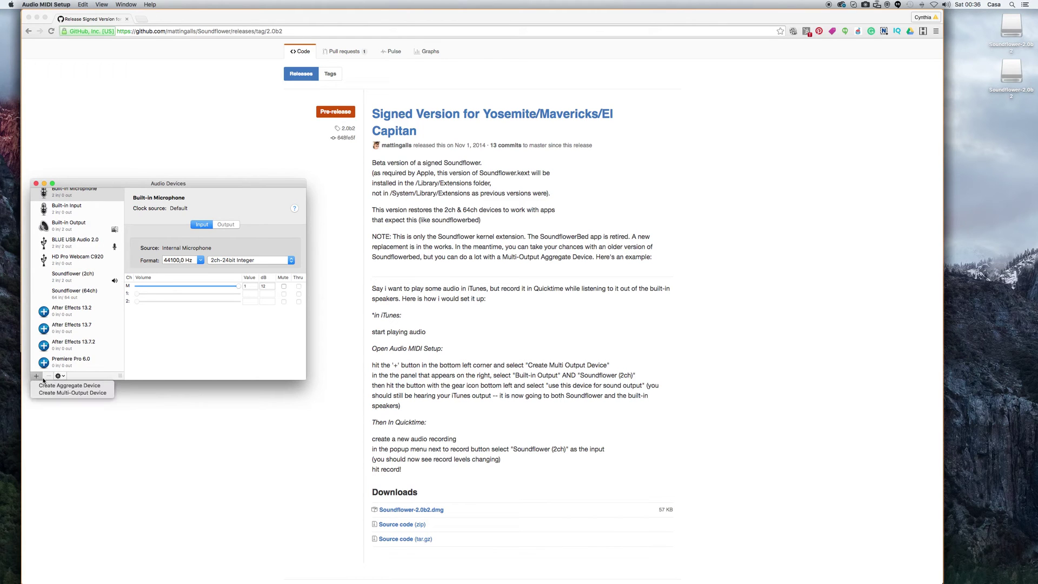
{"action": "left_click", "coordinate": [96, 391]}
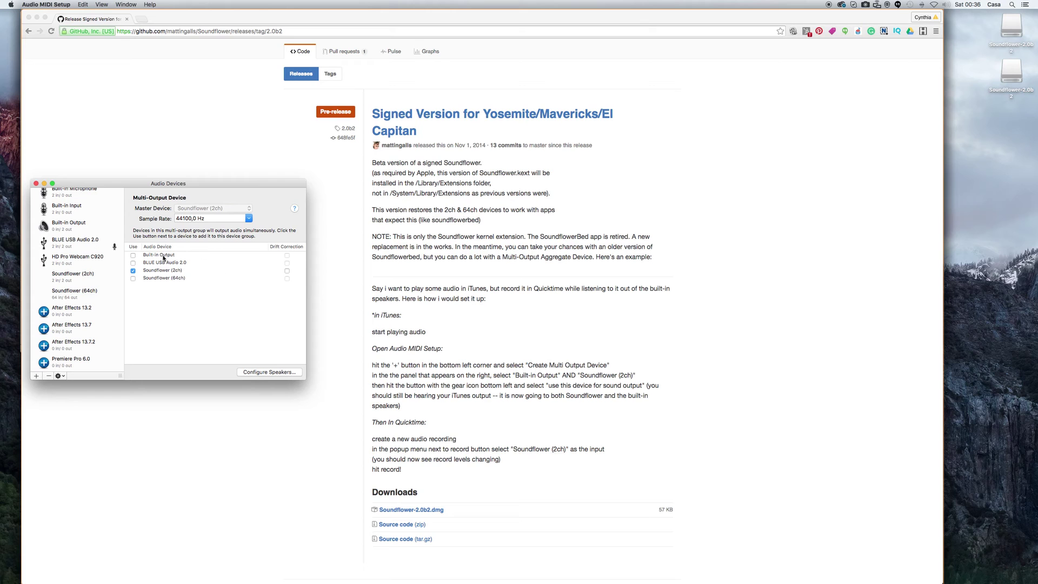
Add Built-in Output to the Multi-Output Device, close Audio MIDI Setup, and ignore its crash alert
{"action": "left_click", "coordinate": [133, 257]}
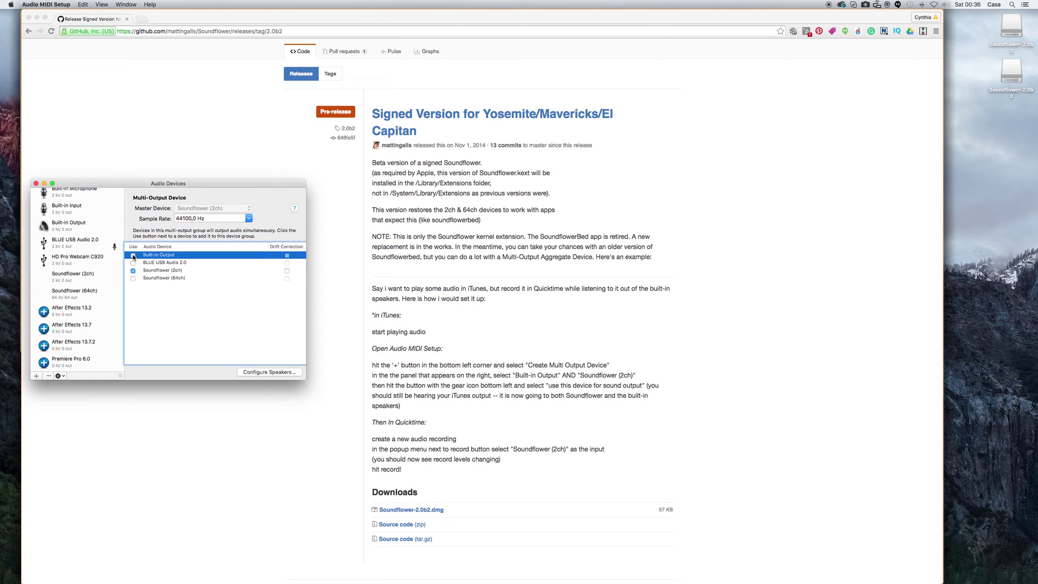
{"action": "left_click", "coordinate": [133, 256]}
{"action": "left_click", "coordinate": [36, 184]}
{"action": "mouse_move", "coordinate": [1, 292]}
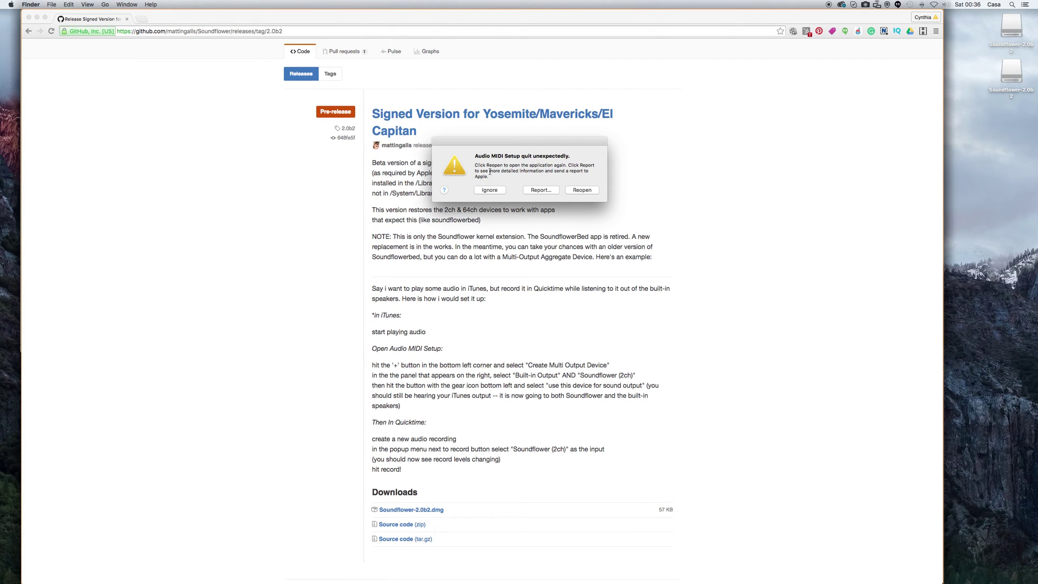
{"action": "left_click", "coordinate": [492, 190]}
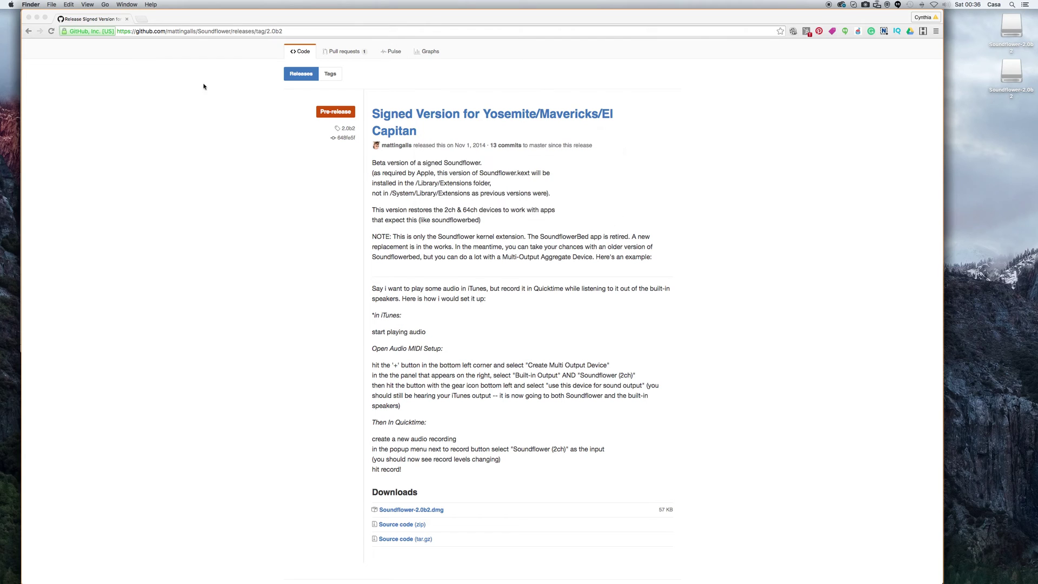
{"action": "left_click", "coordinate": [12, 4]}
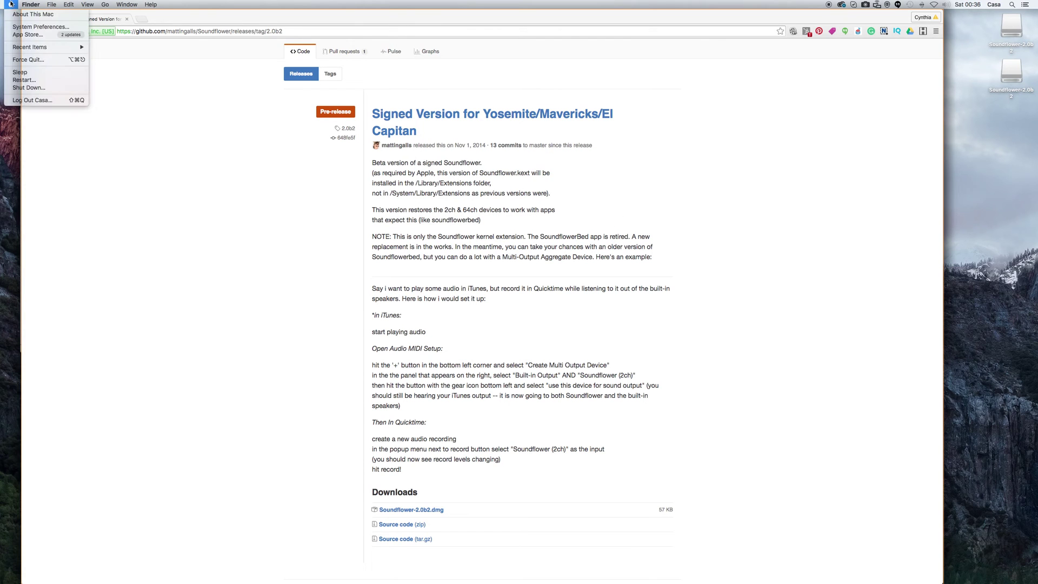
Verify Multi-Output Device is the selected Sound output in System Preferences, then close it
{"action": "left_click", "coordinate": [28, 27]}
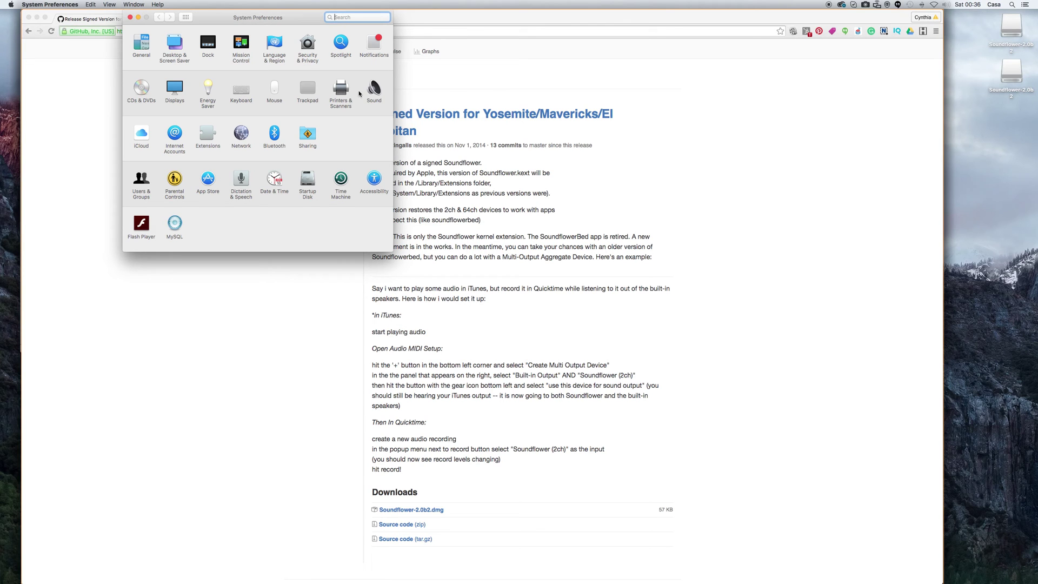
{"action": "left_click", "coordinate": [372, 88]}
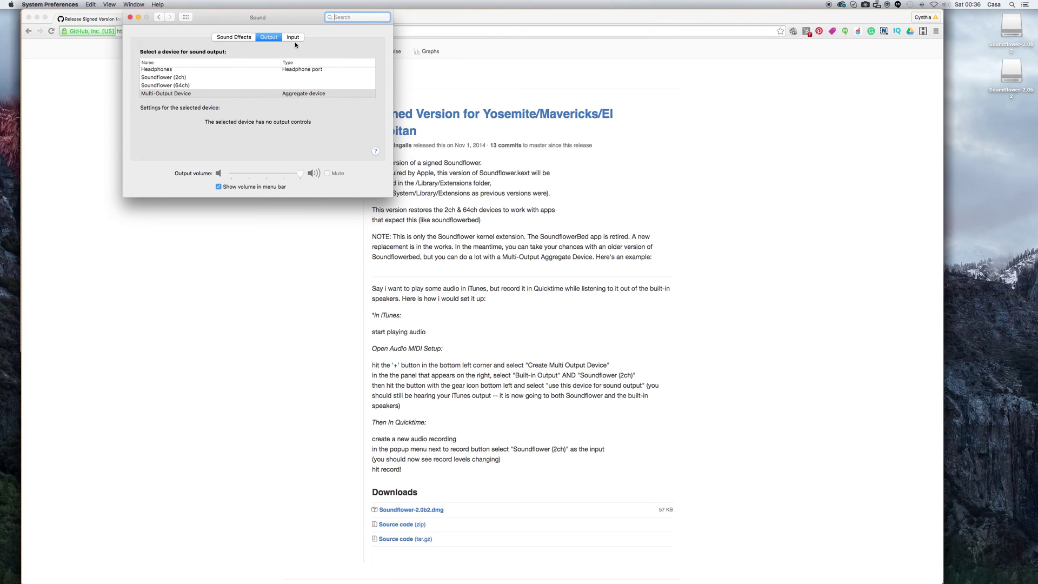
{"action": "left_click", "coordinate": [130, 18]}
{"action": "mouse_move", "coordinate": [3, 454]}
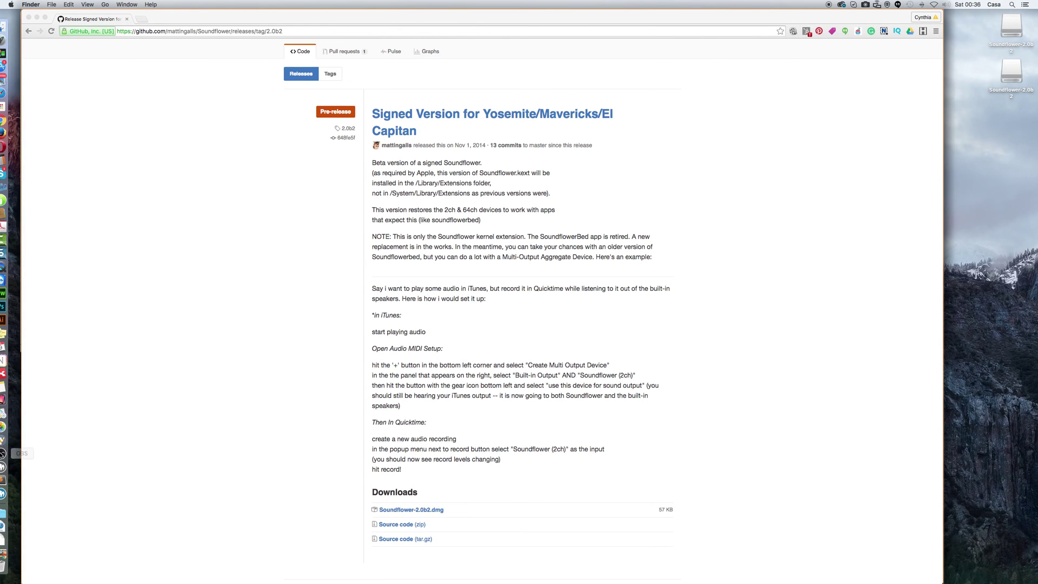
{"action": "left_click", "coordinate": [9, 453]}
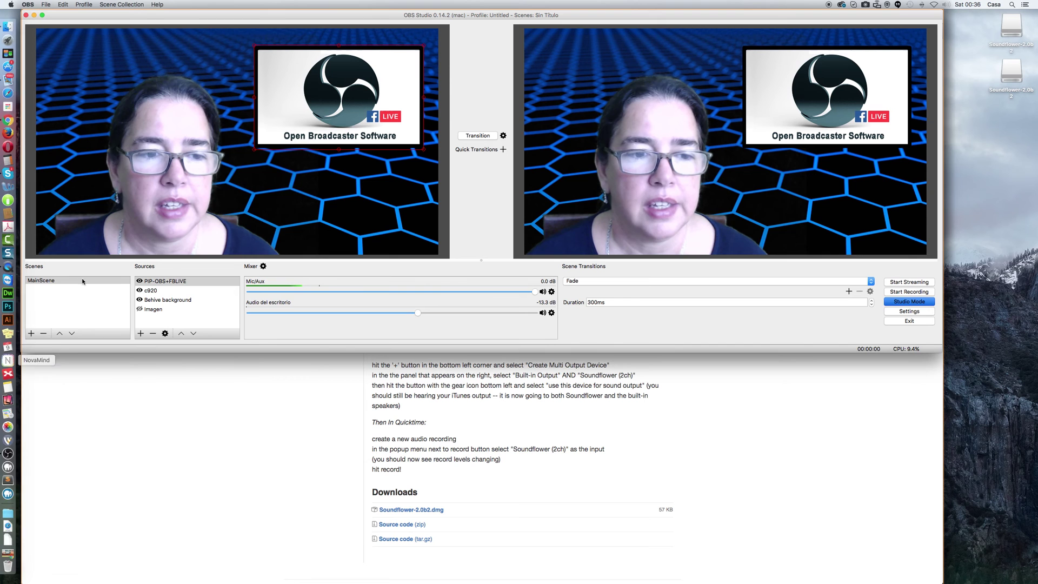
Set OBS desktop audio to Soundflower (2ch), keep BLUE USB Audio 2.0 as mic, and save
{"action": "left_click", "coordinate": [911, 313]}
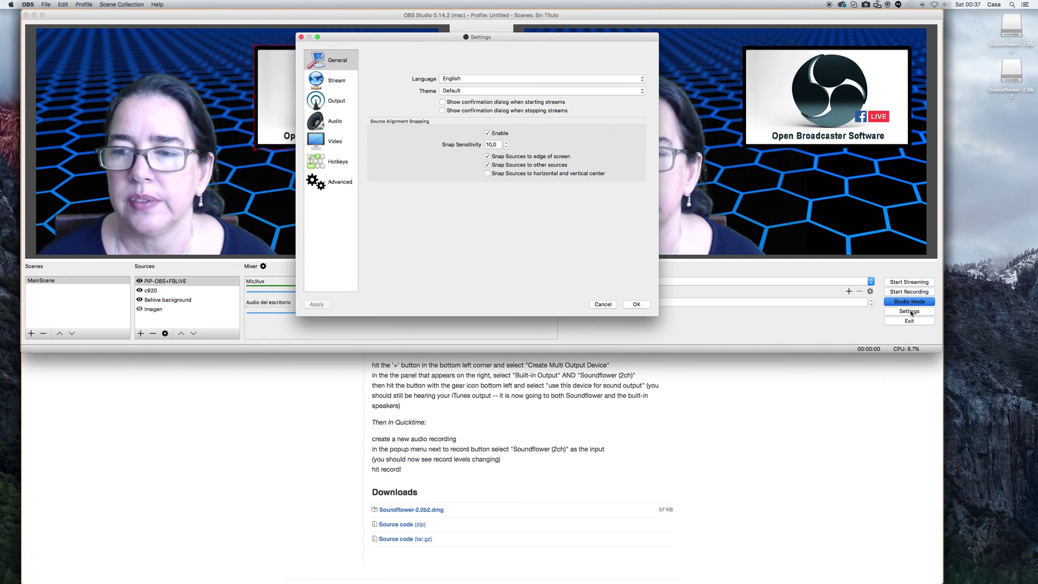
{"action": "left_click", "coordinate": [332, 124]}
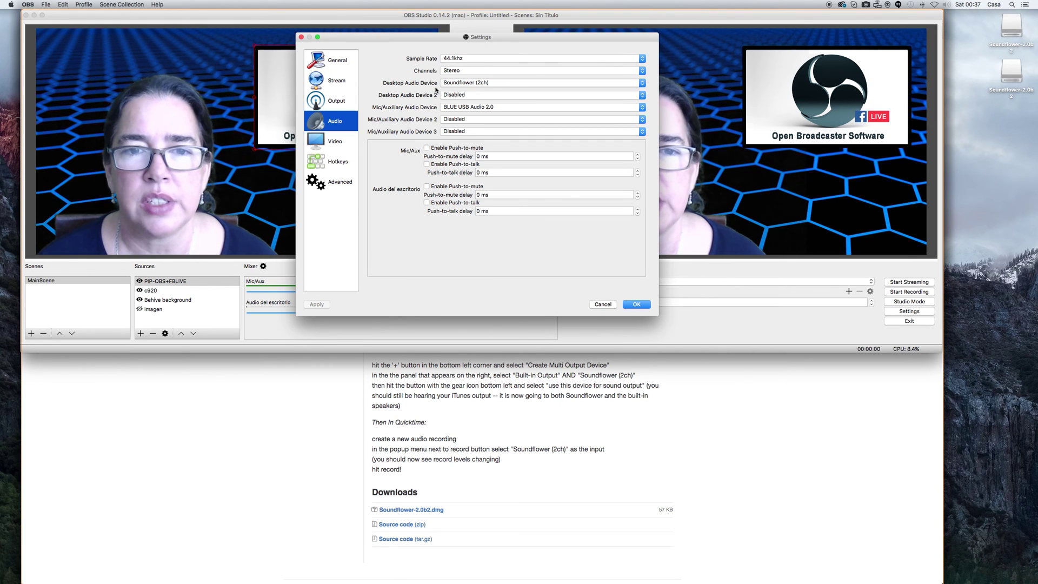
{"action": "left_click", "coordinate": [501, 84]}
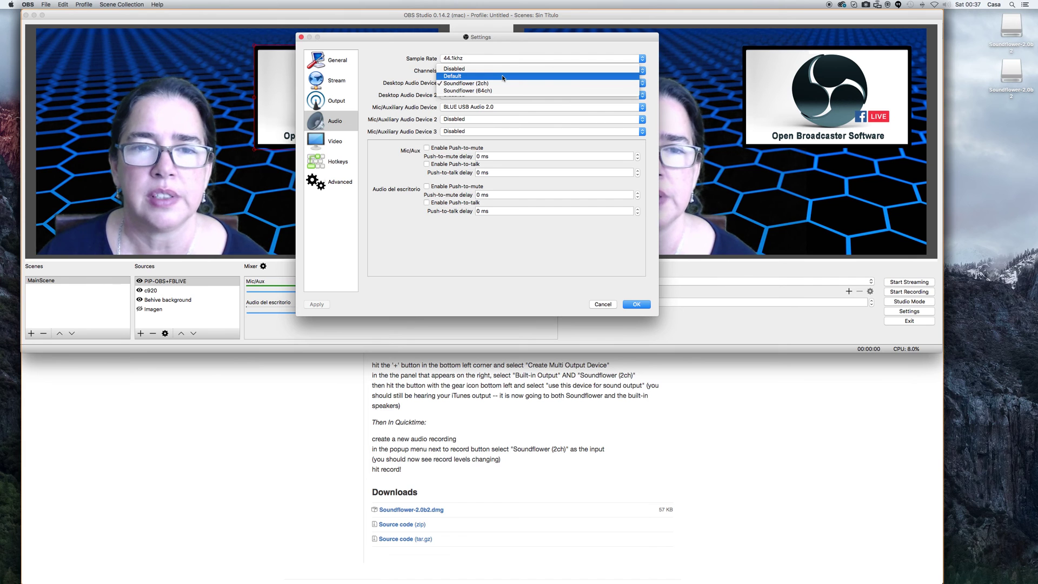
{"action": "left_click", "coordinate": [500, 83]}
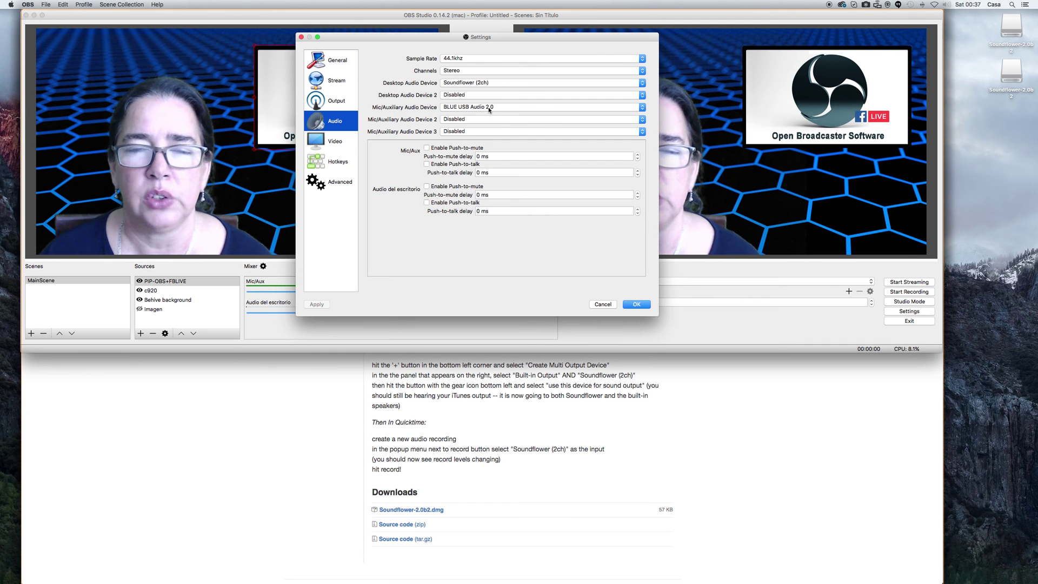
{"action": "left_click", "coordinate": [529, 107]}
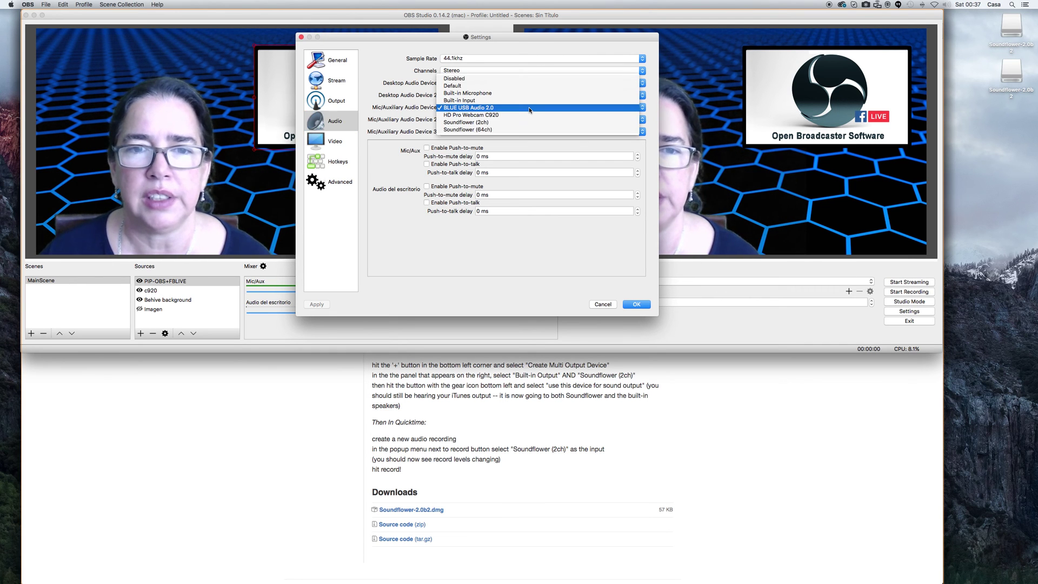
{"action": "left_click", "coordinate": [529, 107]}
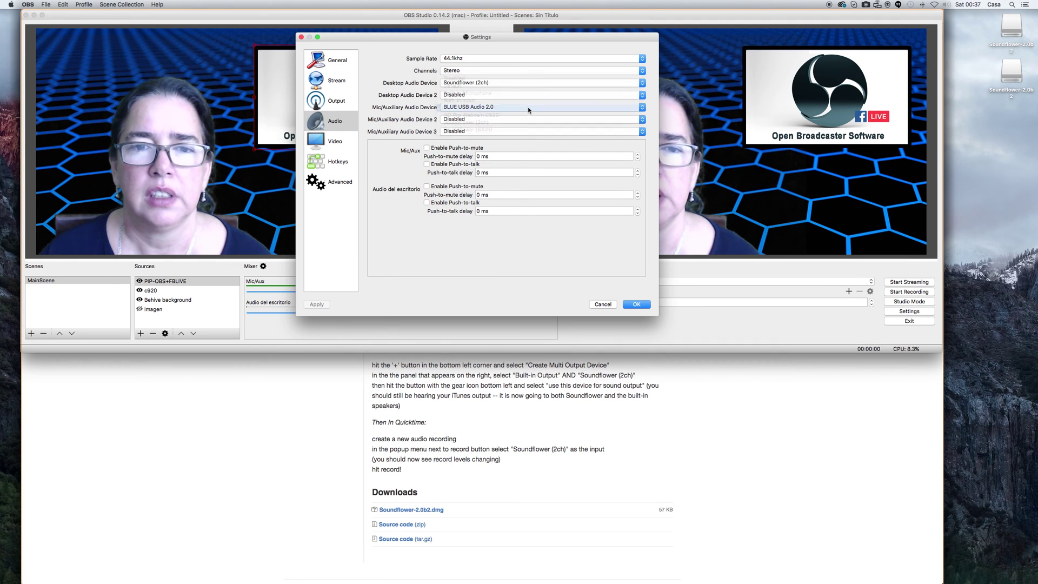
{"action": "left_click", "coordinate": [636, 304]}
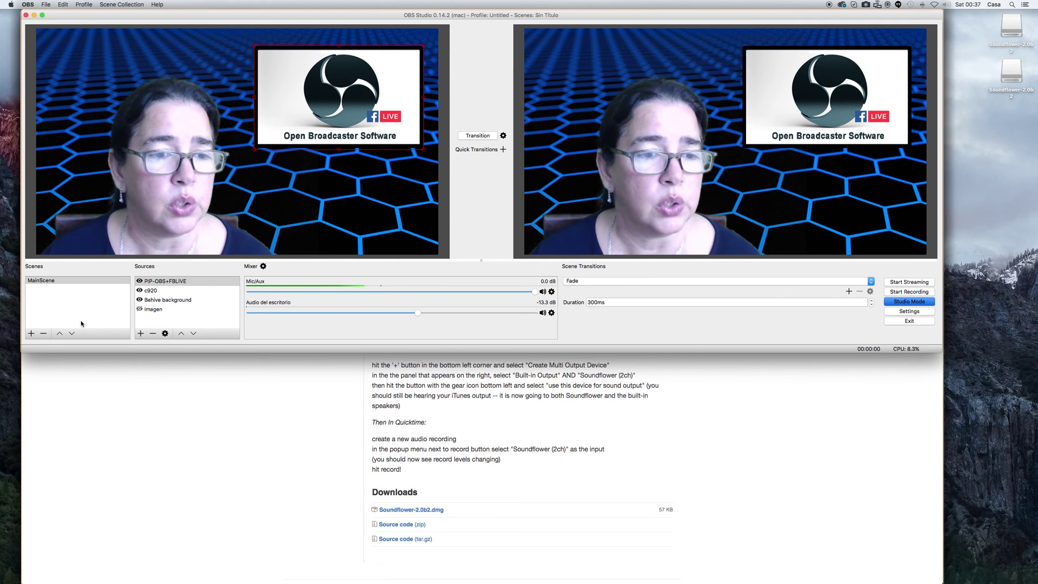
Create a new Window Capture source in the OBS scene
{"action": "left_click", "coordinate": [141, 333]}
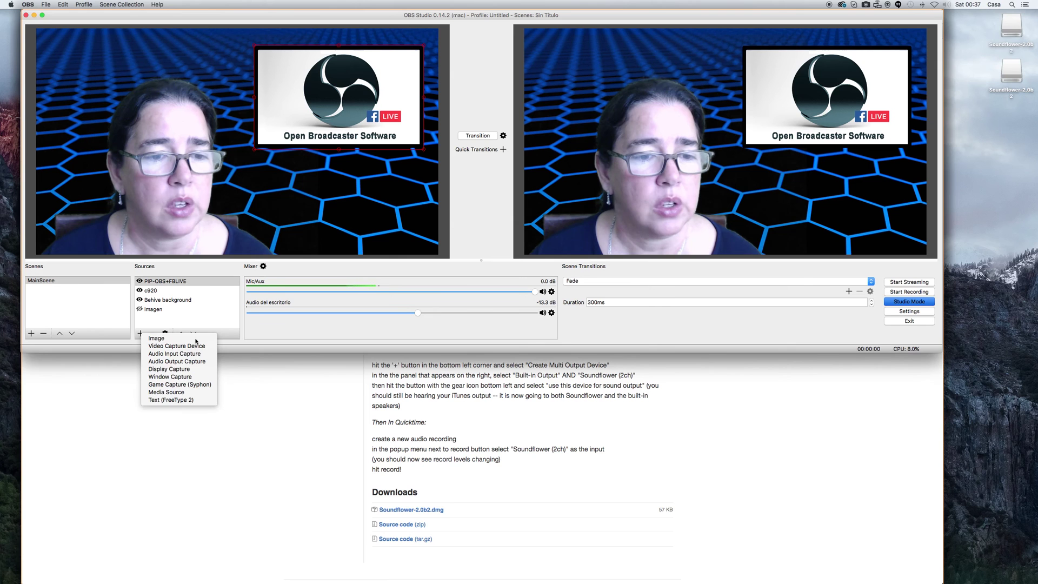
{"action": "left_click", "coordinate": [195, 378]}
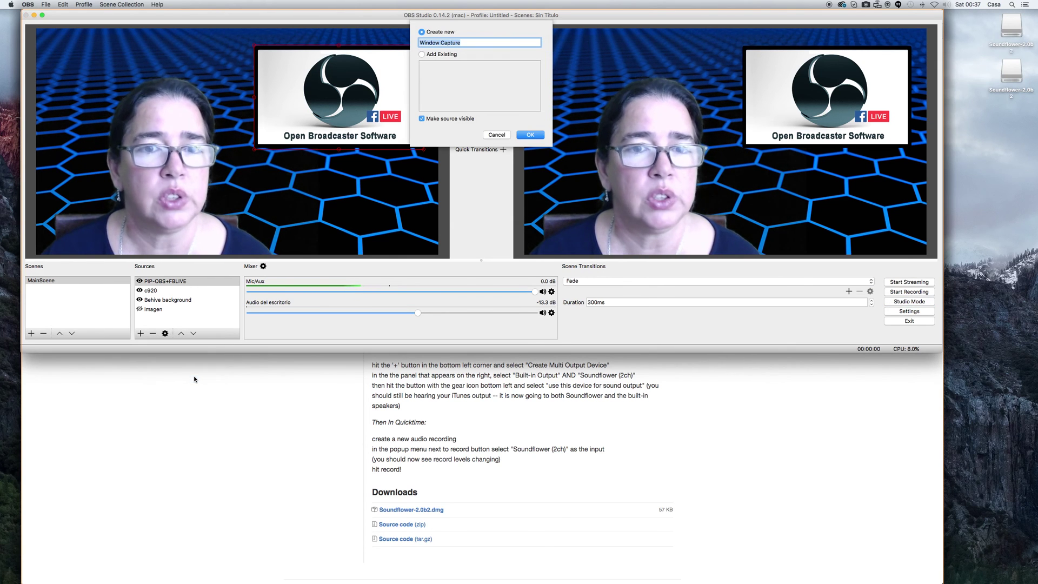
{"action": "left_click", "coordinate": [531, 134]}
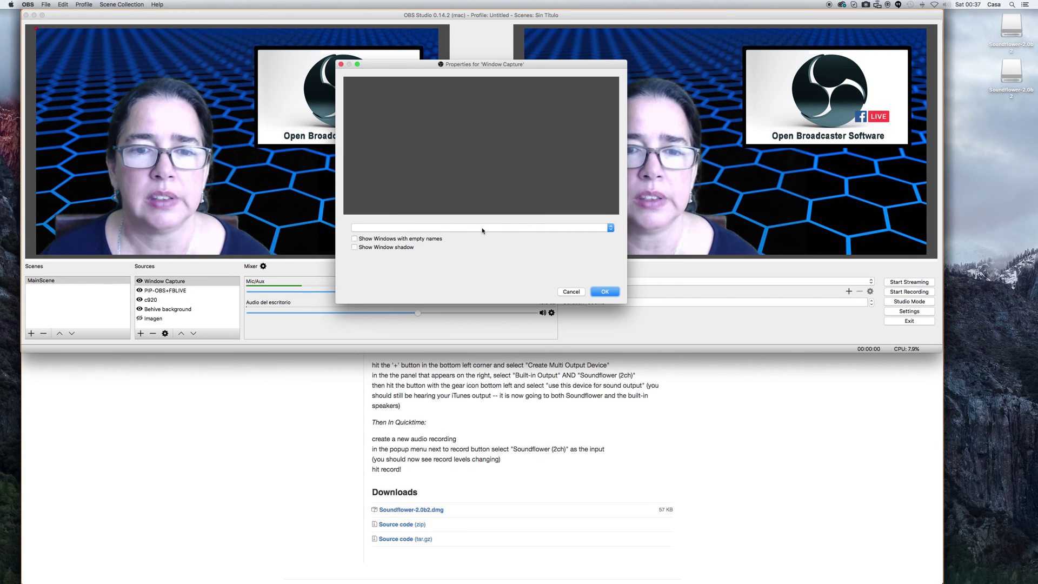
Point the capture at the Chrome YouTube window, transition it to the program output, and return to Chrome
{"action": "left_click", "coordinate": [482, 227]}
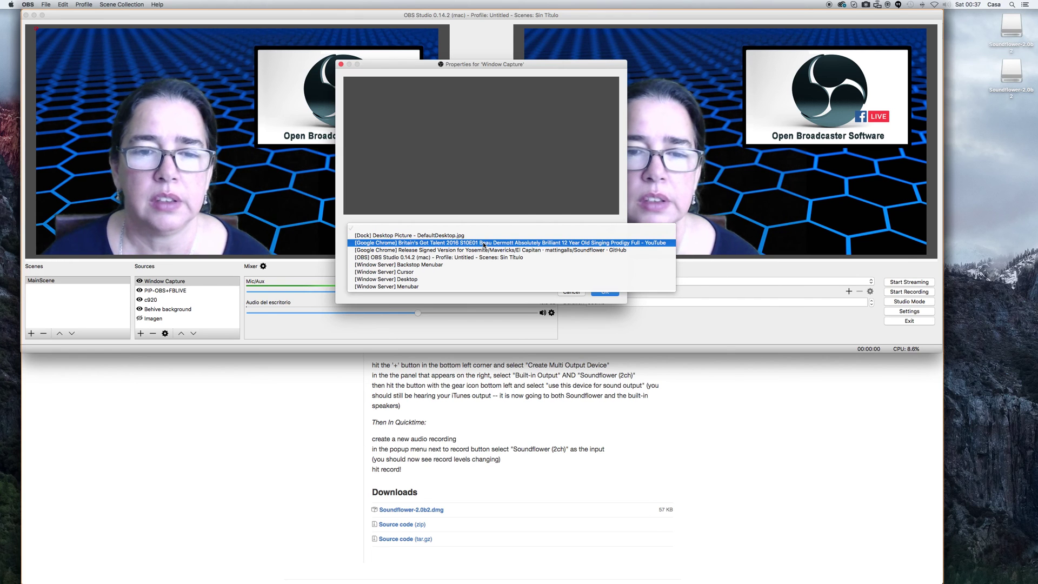
{"action": "left_click", "coordinate": [484, 242]}
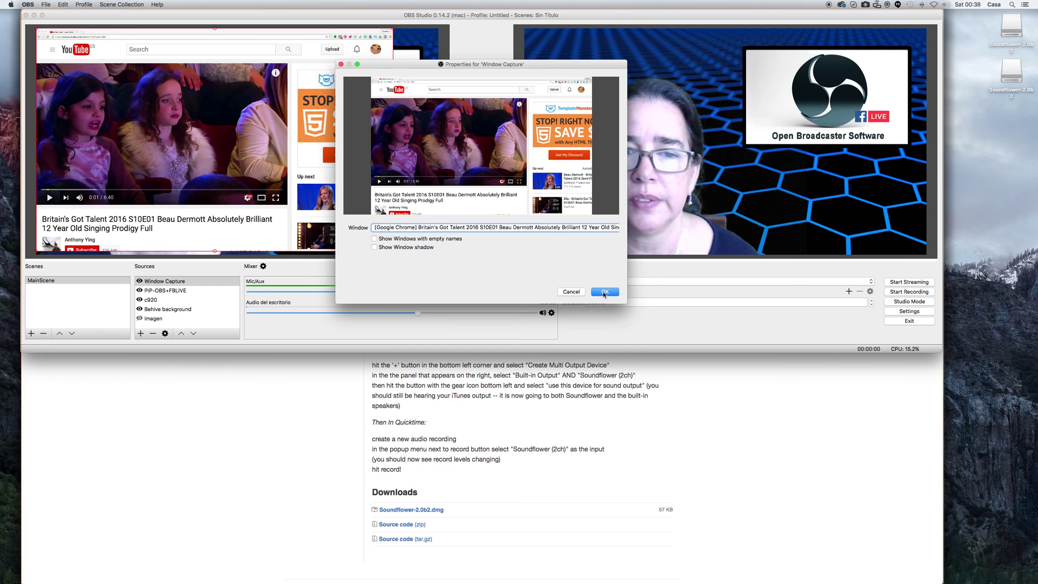
{"action": "left_click", "coordinate": [604, 292]}
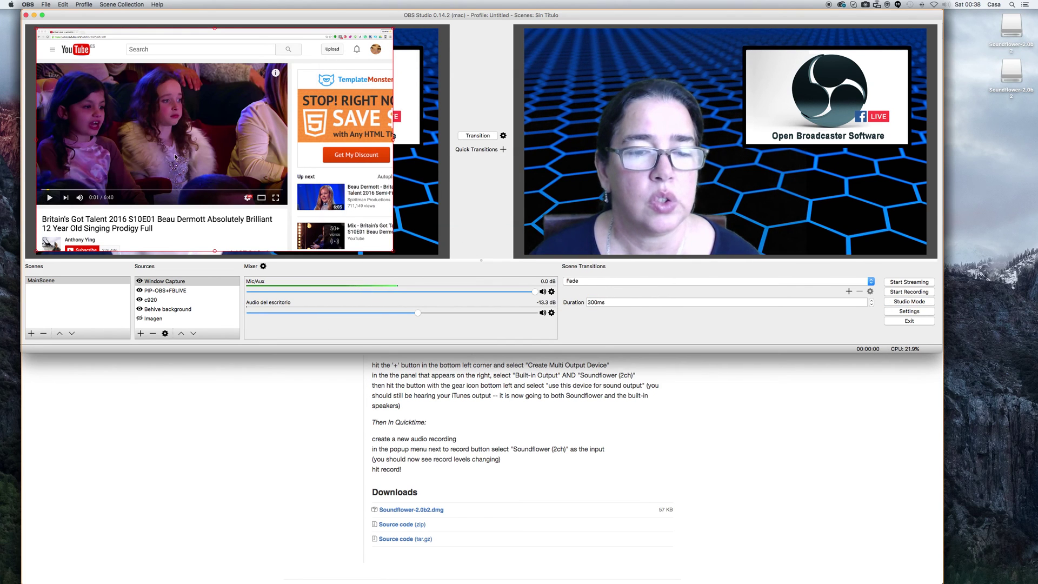
{"action": "left_click", "coordinate": [484, 136]}
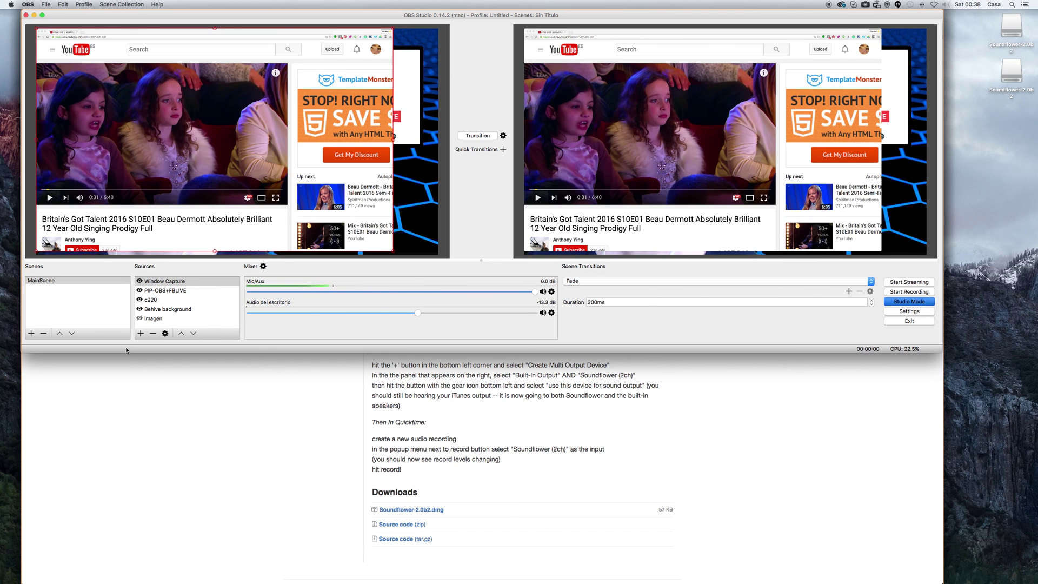
{"action": "left_click", "coordinate": [195, 452]}
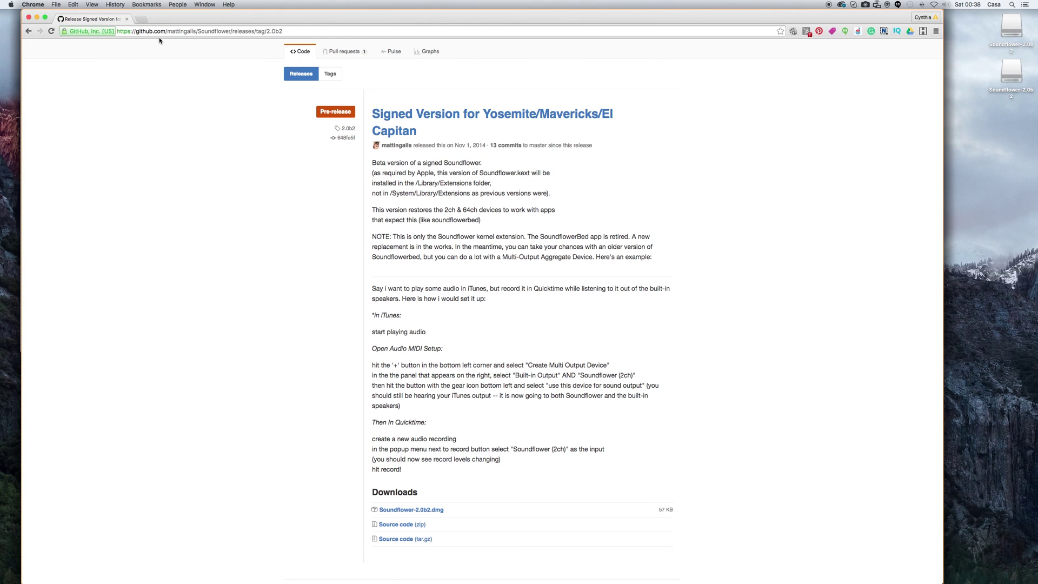
Switch to the Britain's Got Talent YouTube window through Chrome's Window menu and play it
{"action": "left_click", "coordinate": [203, 4]}
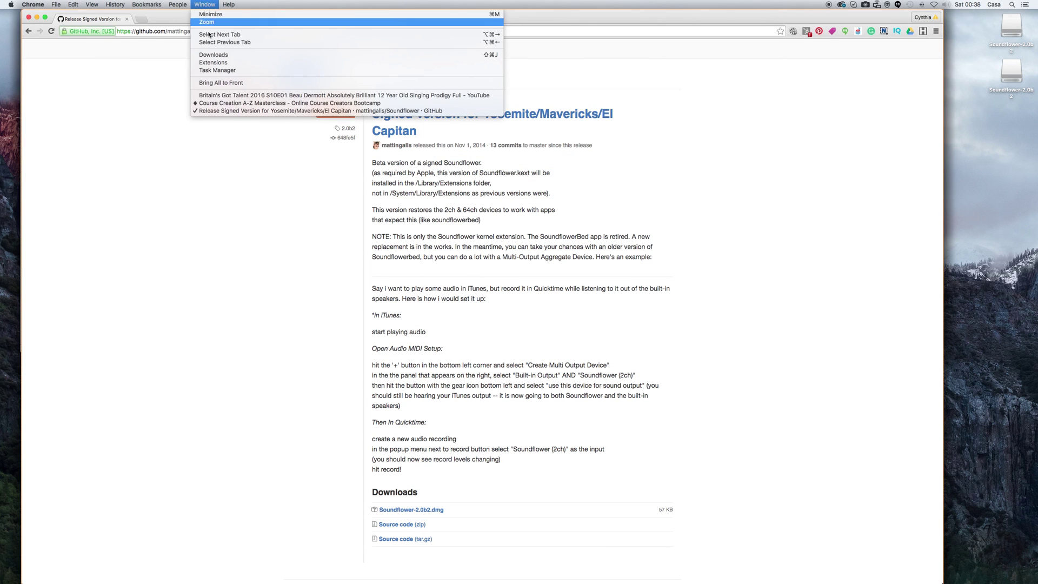
{"action": "left_click", "coordinate": [213, 96]}
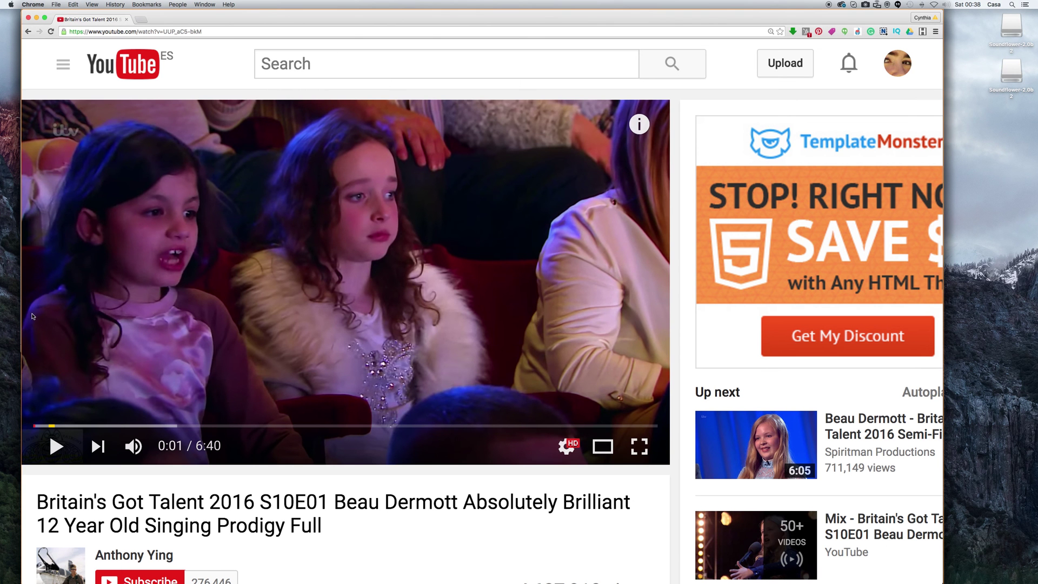
{"action": "left_click", "coordinate": [59, 451]}
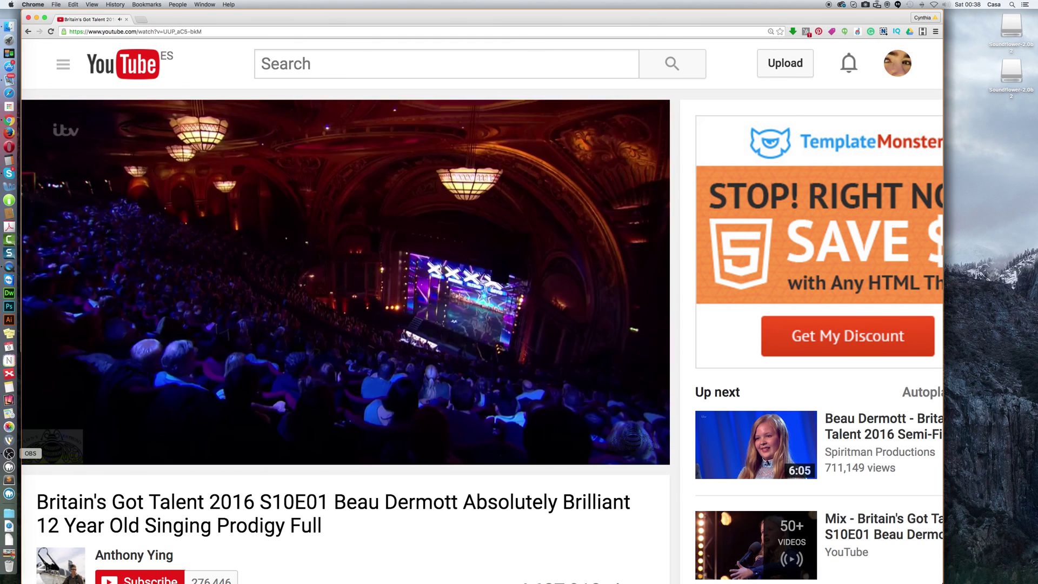
Bring OBS Studio in front to view the live YouTube capture and its audio levels
{"action": "left_click", "coordinate": [10, 453]}
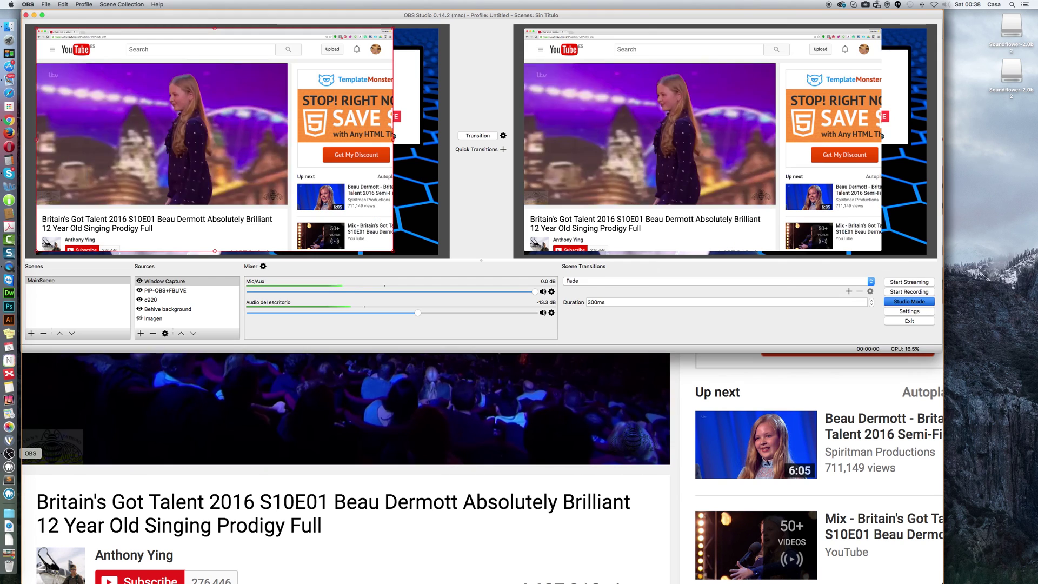